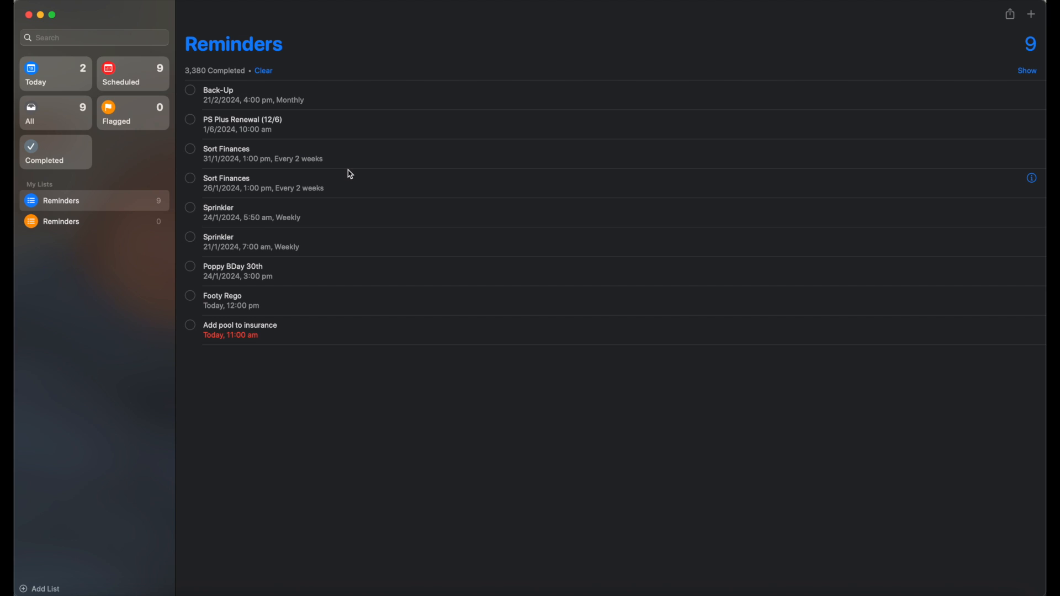
- Add a reminder titled "Make Thumbnail" to the blue Reminders list, due today at 3:00 pm
left_click(236, 366)
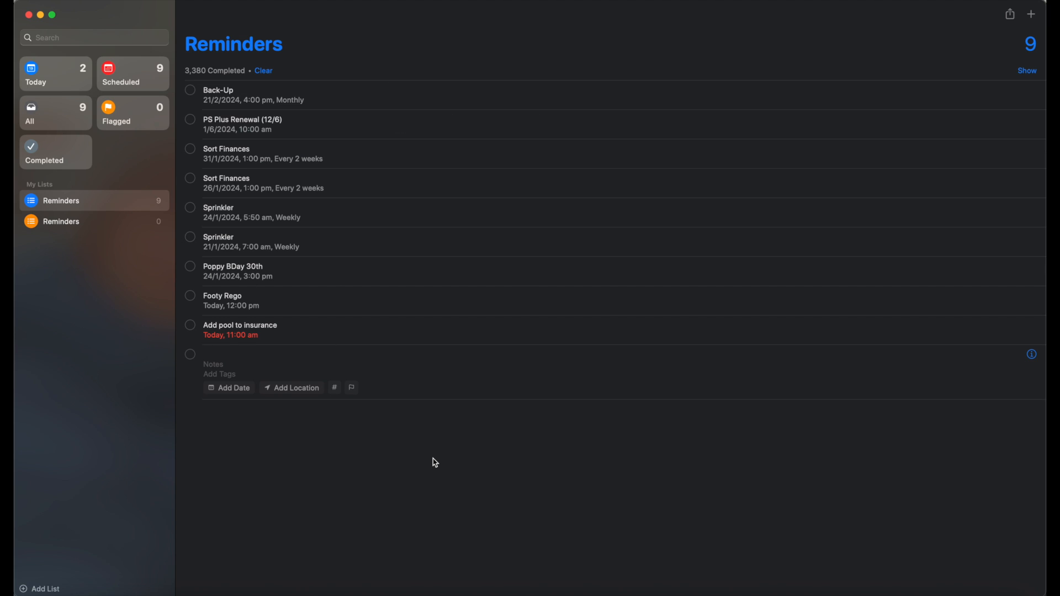
type("Make Thumbnail")
left_click(230, 389)
left_click(231, 427)
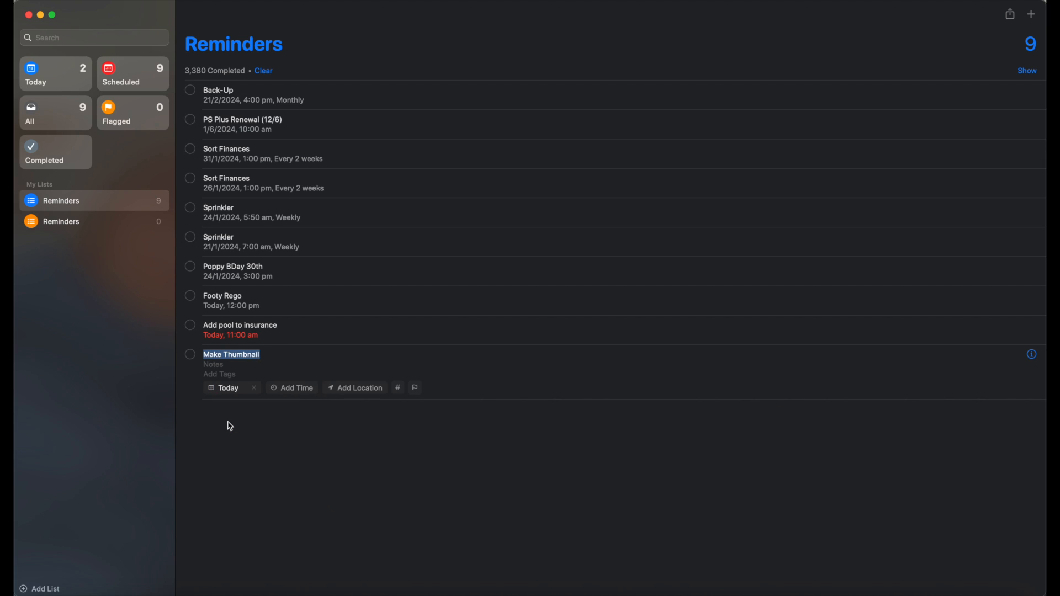
left_click(292, 390)
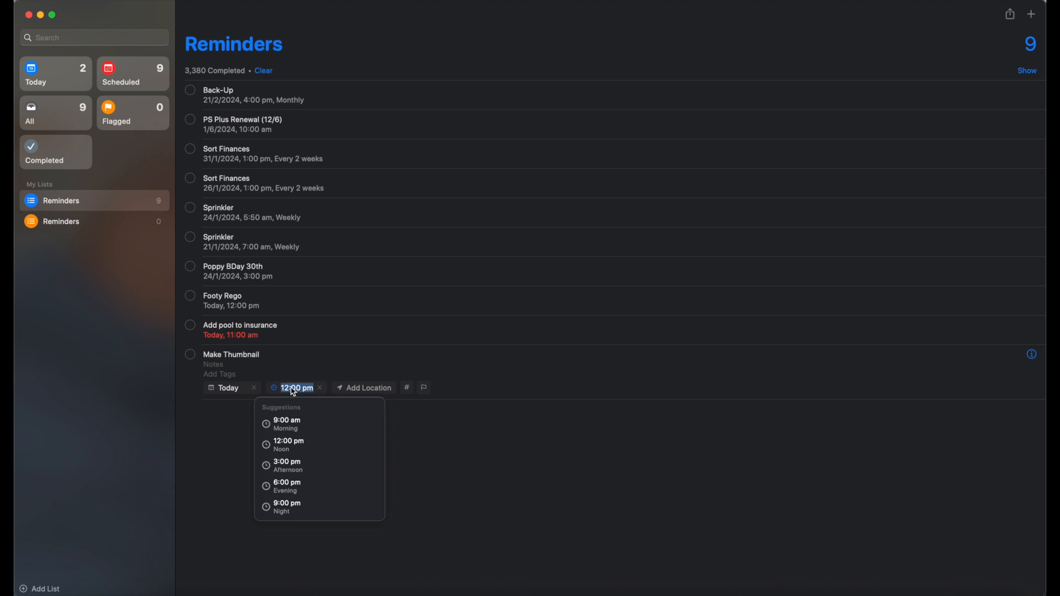
left_click(309, 473)
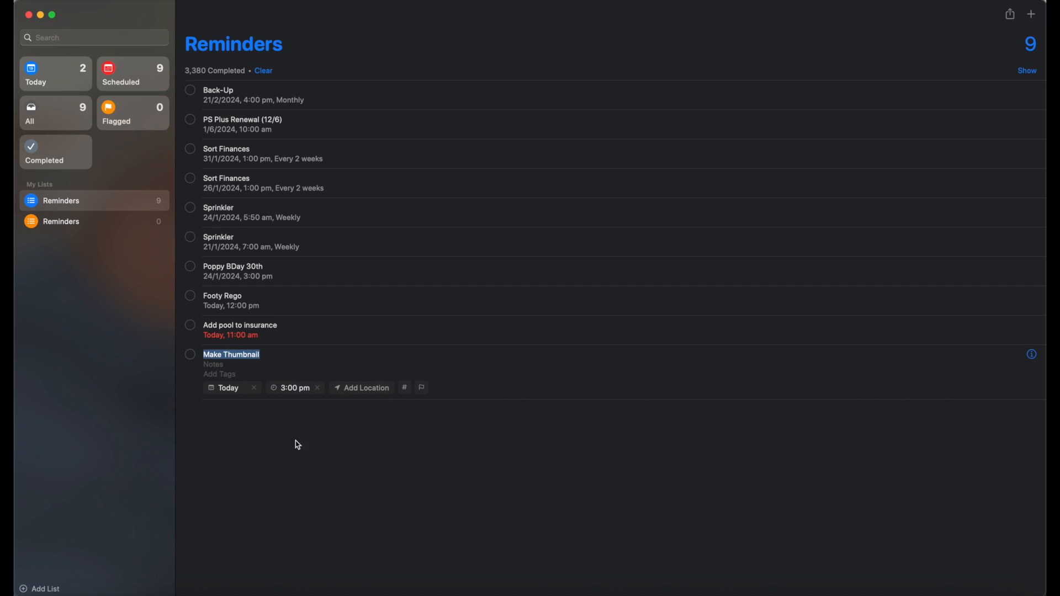
- Set the due time of the "Make Thumbnail" reminder to 3:30 pm, leaving its notes empty
left_click(288, 392)
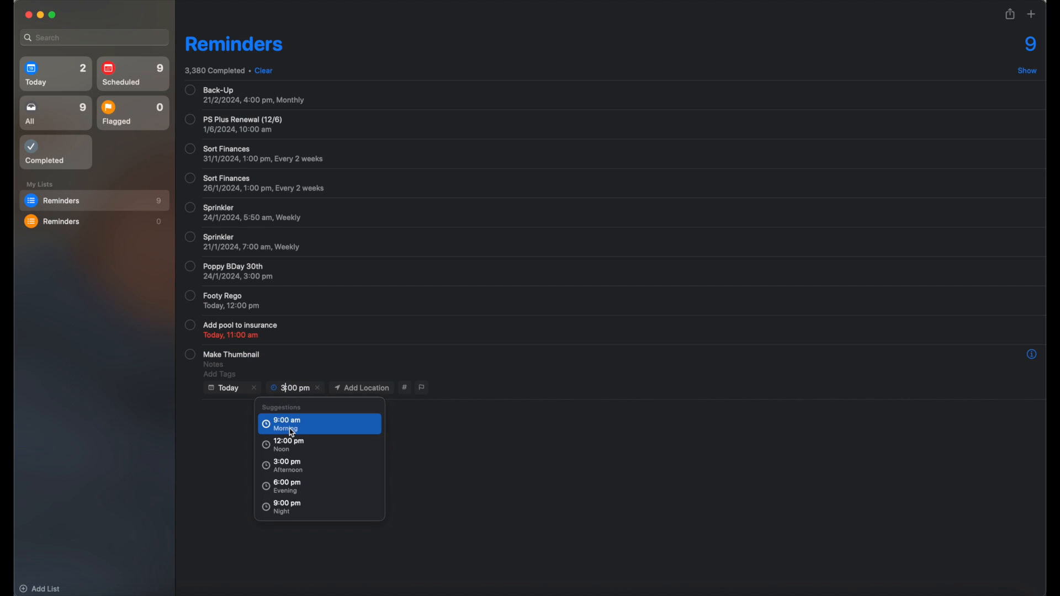
left_click(294, 388)
key("BackSpace")
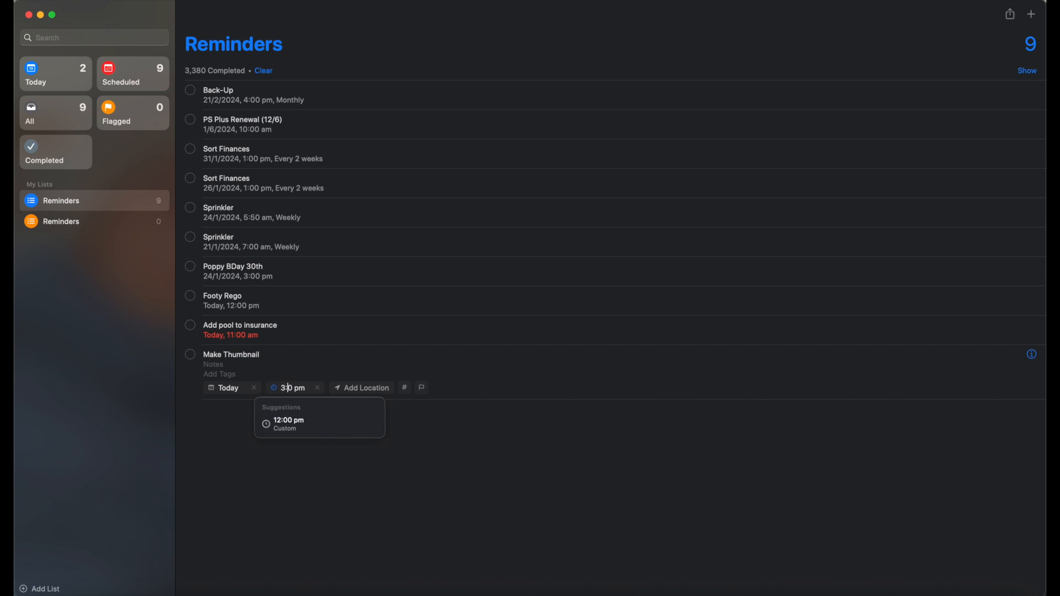
type("3")
left_click(301, 366)
left_click(225, 368)
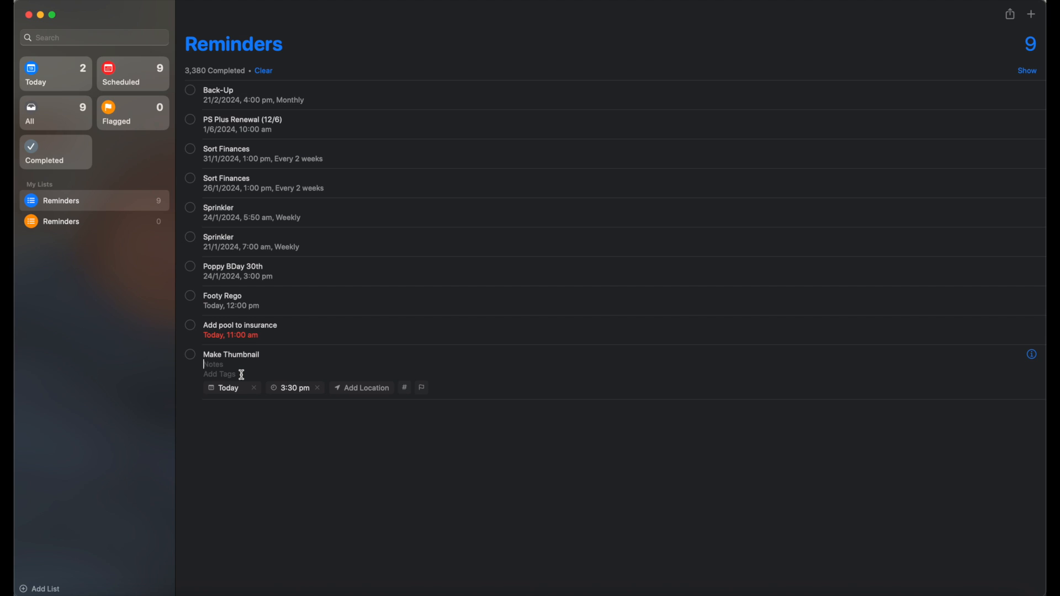
left_click(311, 455)
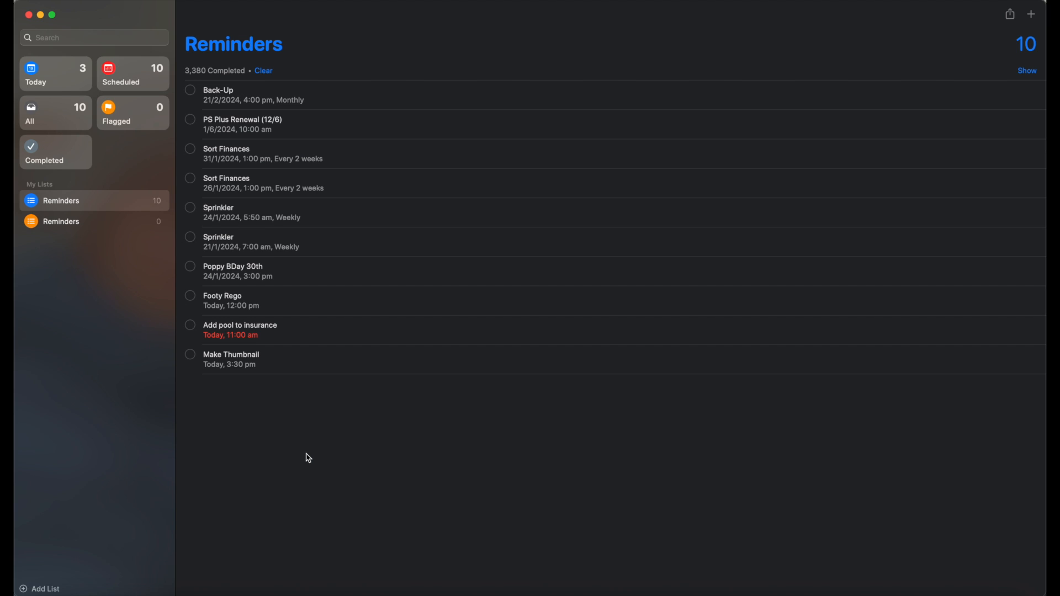
- Set the "Make Thumbnail" reminder to repeat weekly in its details
left_click(268, 355)
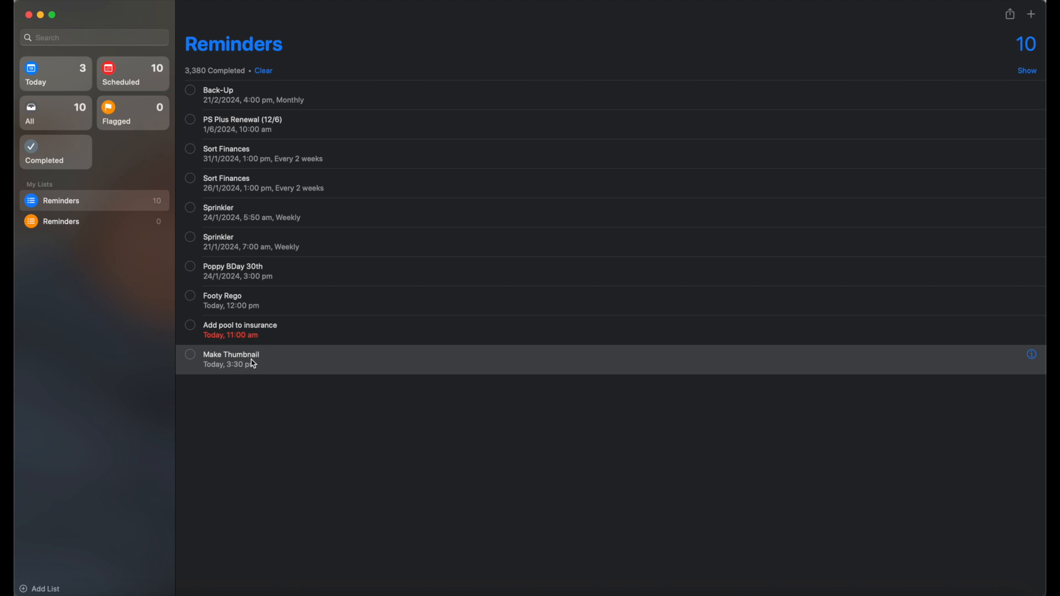
left_click(250, 357)
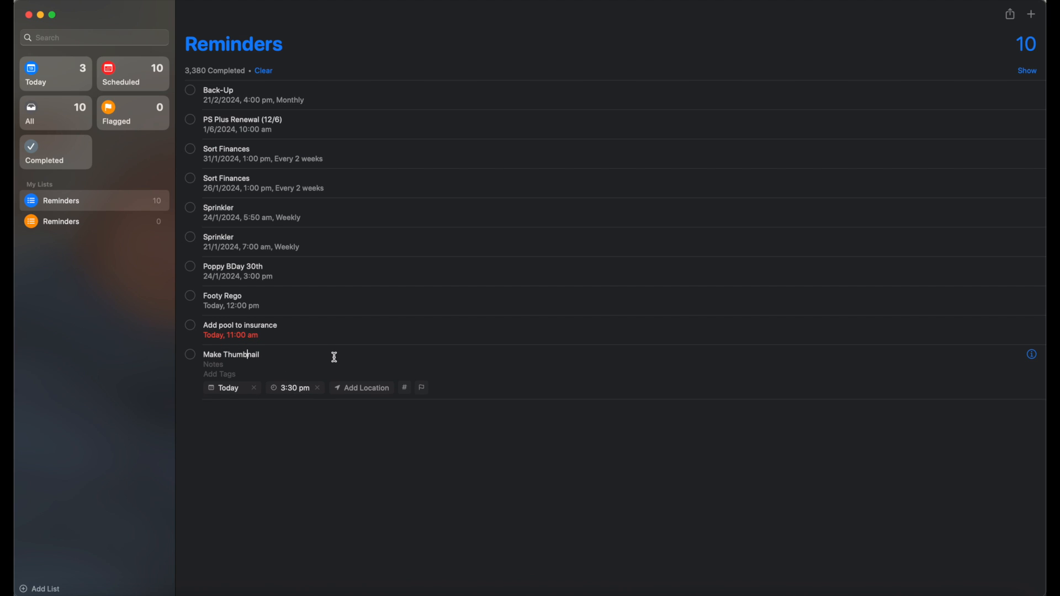
left_click(1035, 356)
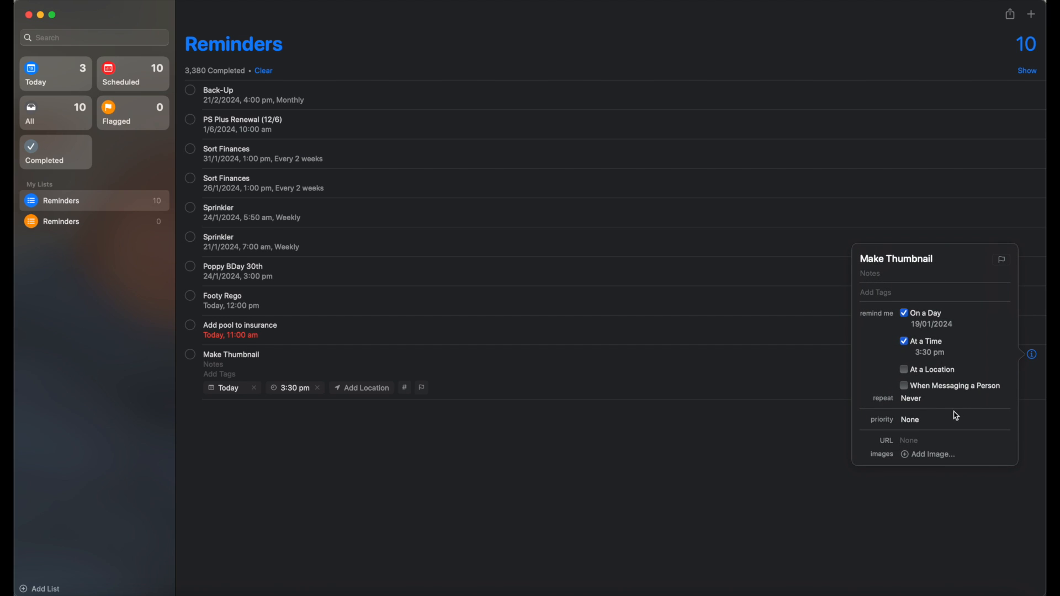
left_click(919, 404)
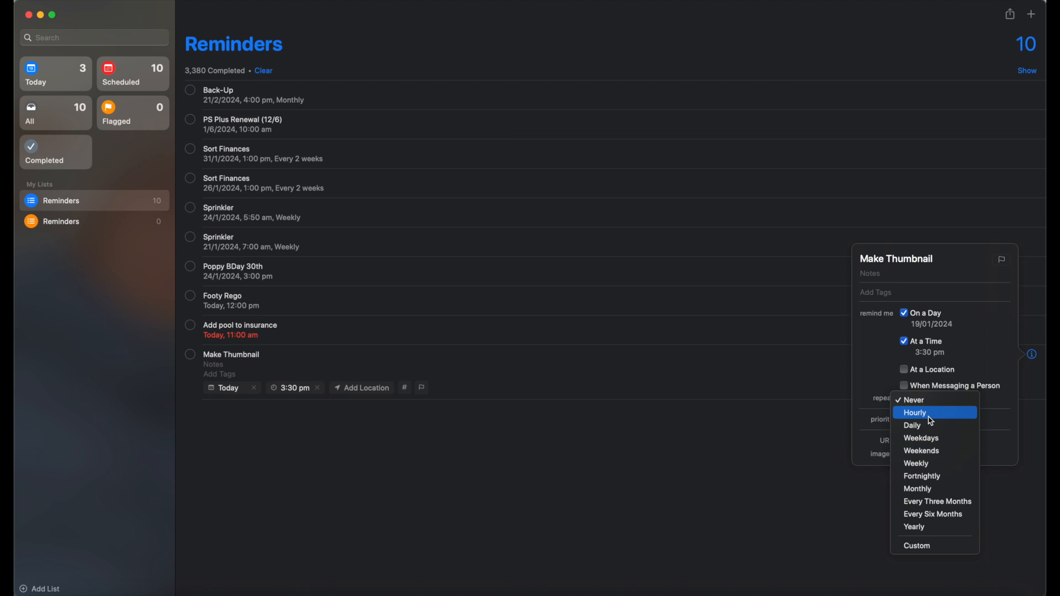
left_click(956, 467)
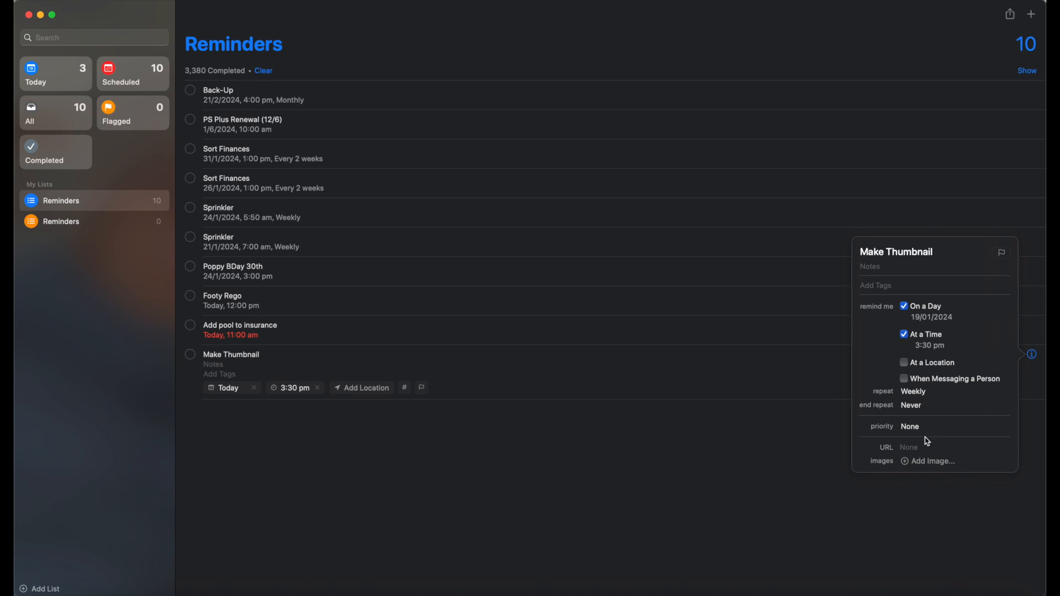
- End the "Make Thumbnail" reminder's repeat on 19/02/2024 and set its priority to High
left_click(918, 410)
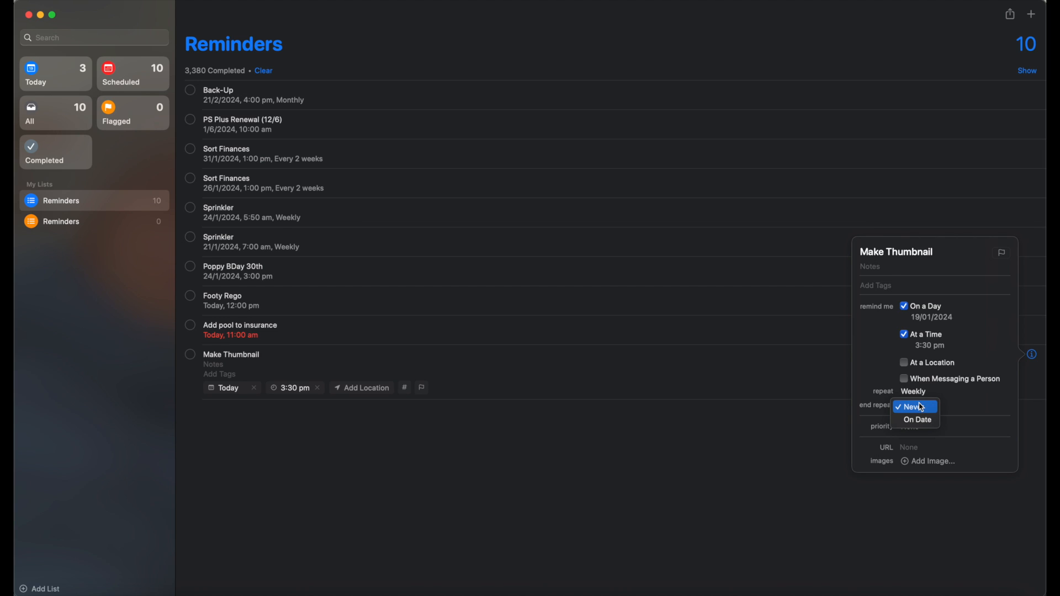
left_click(921, 421)
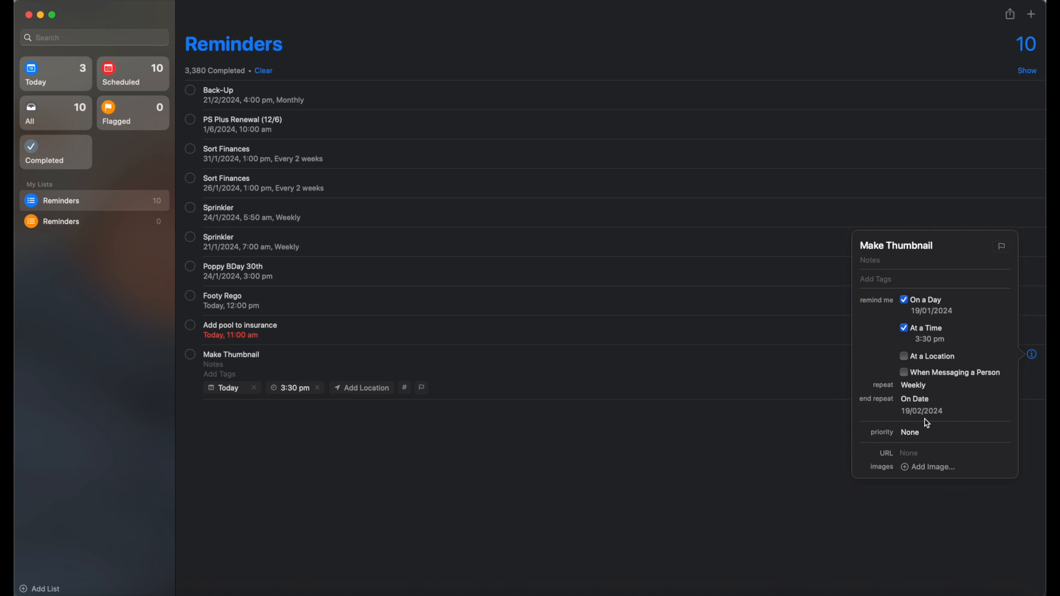
left_click(914, 435)
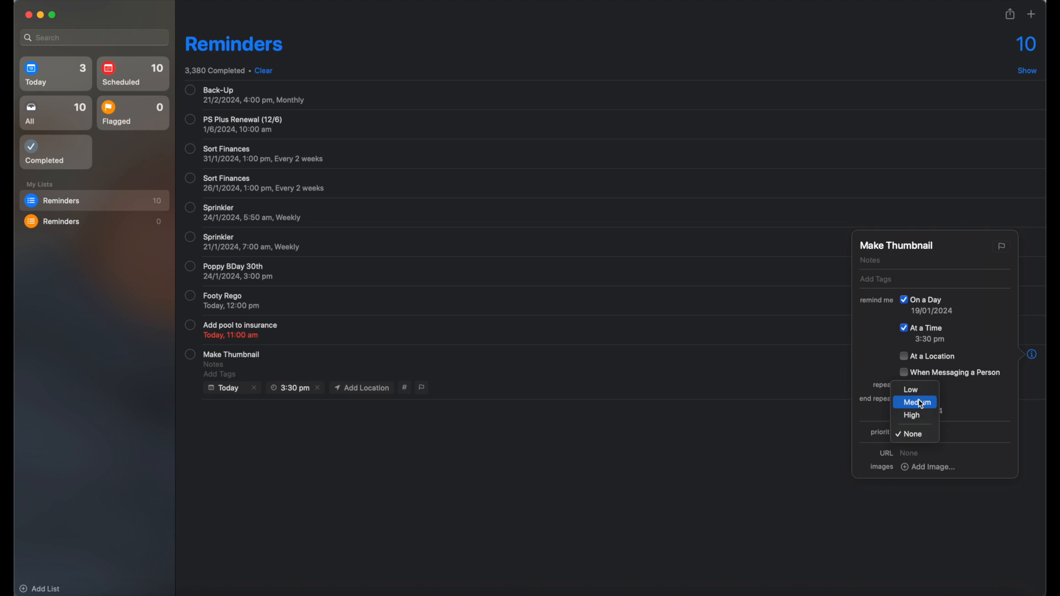
left_click(921, 417)
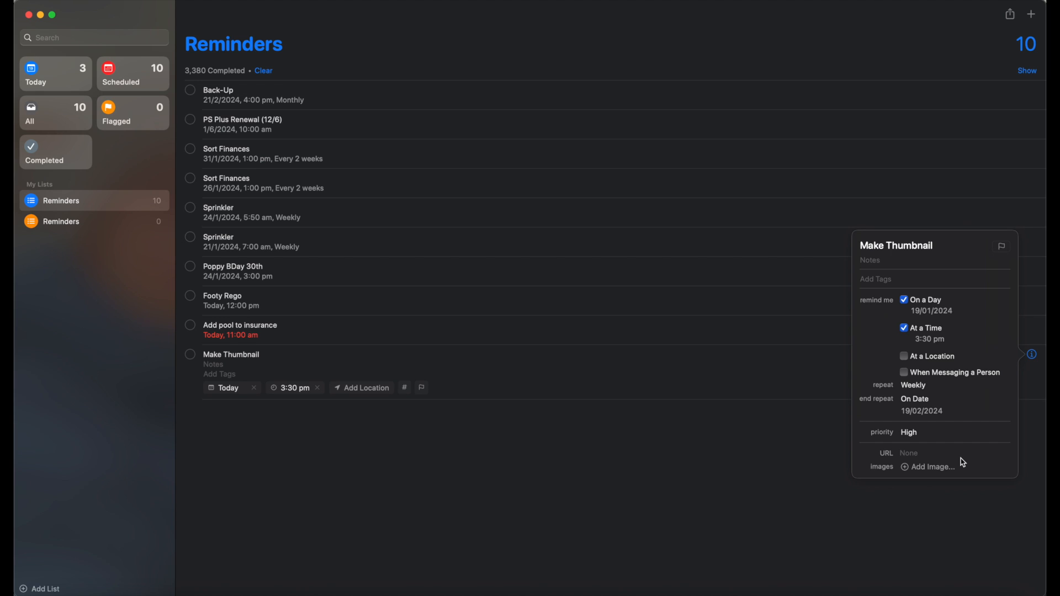
left_click(555, 477)
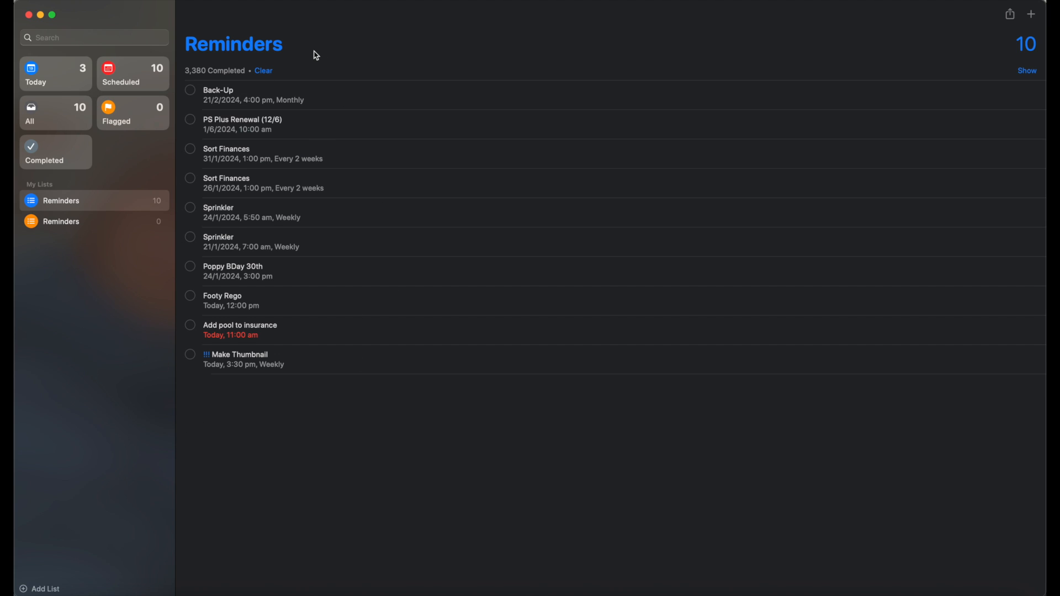
- Review the reminders in the Today, Scheduled, All, Flagged and Completed smart lists
left_click(46, 85)
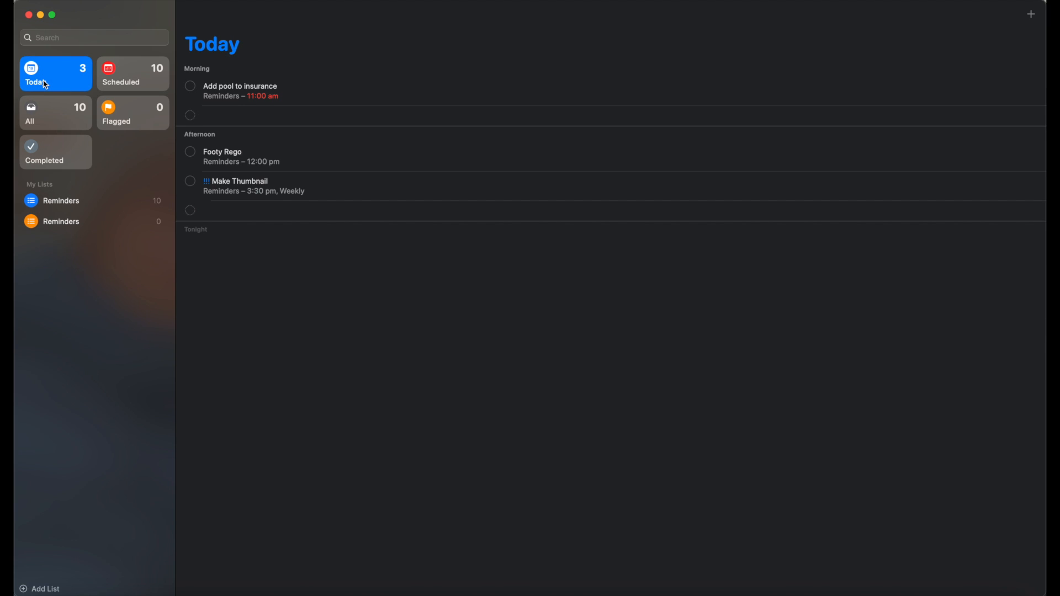
left_click(141, 93)
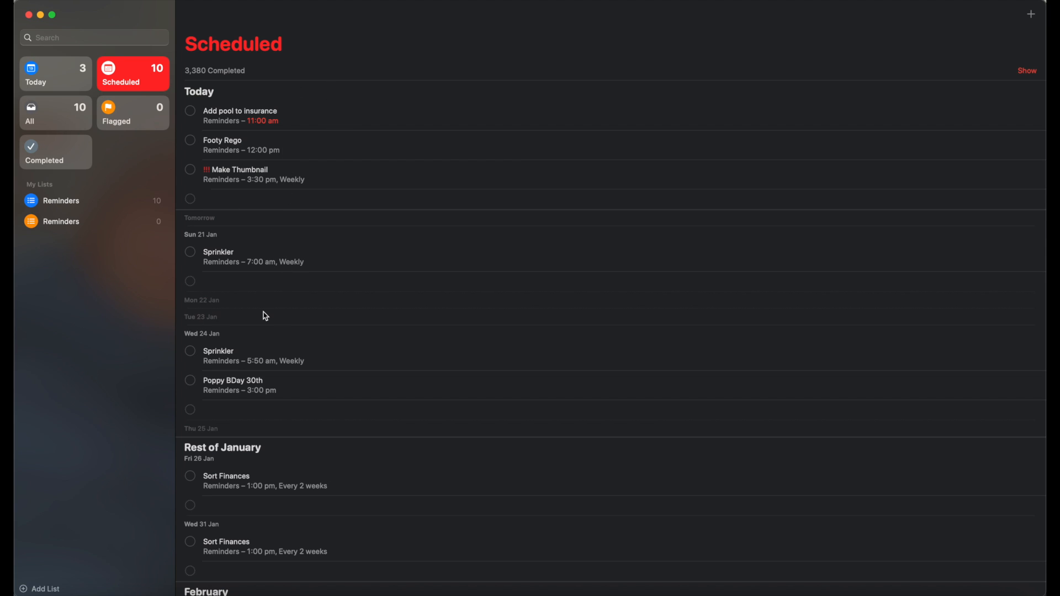
left_click(70, 120)
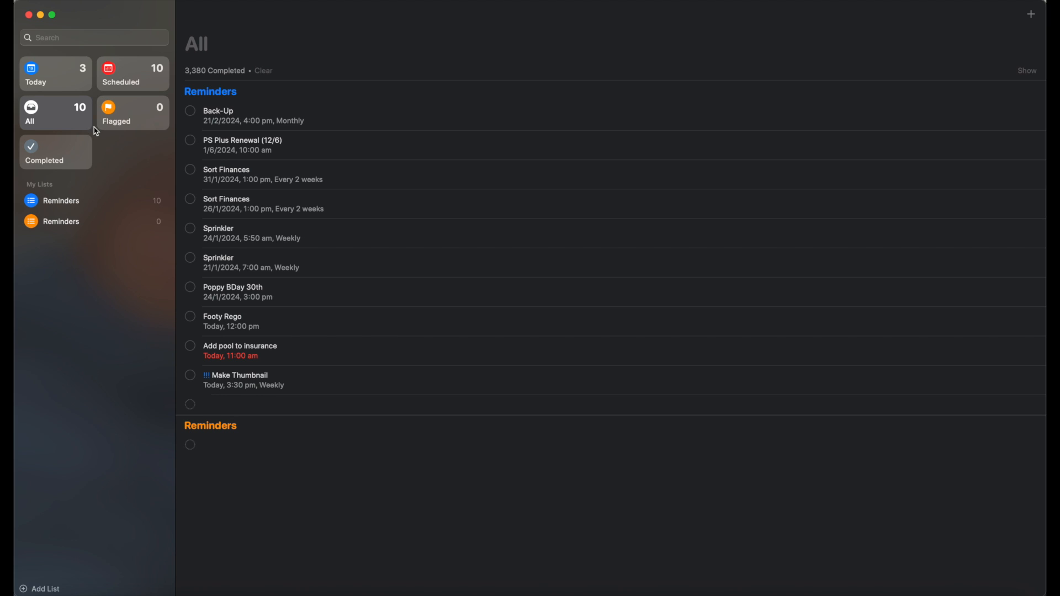
left_click(144, 127)
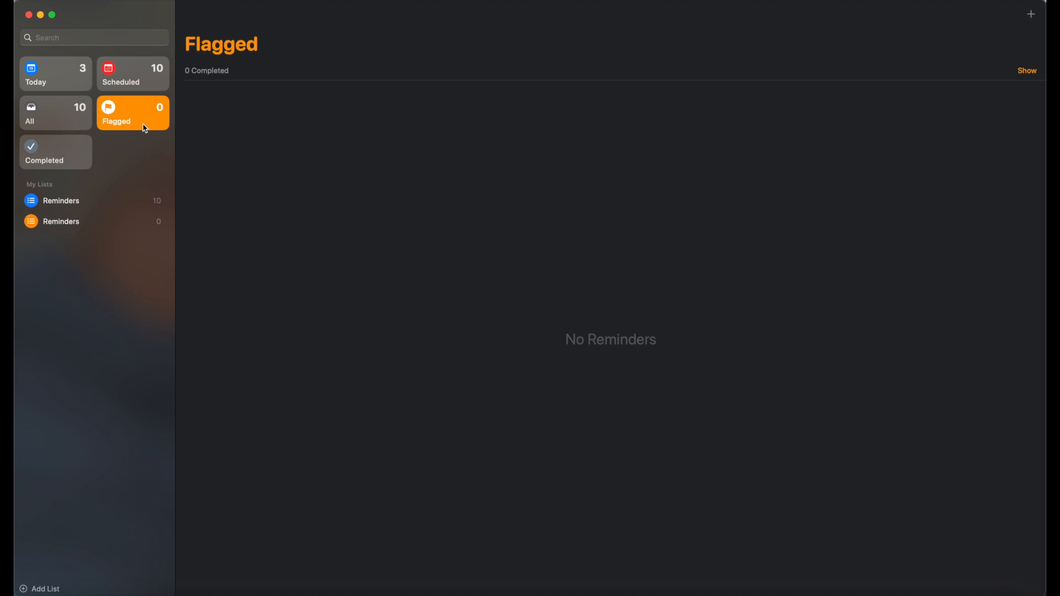
left_click(59, 156)
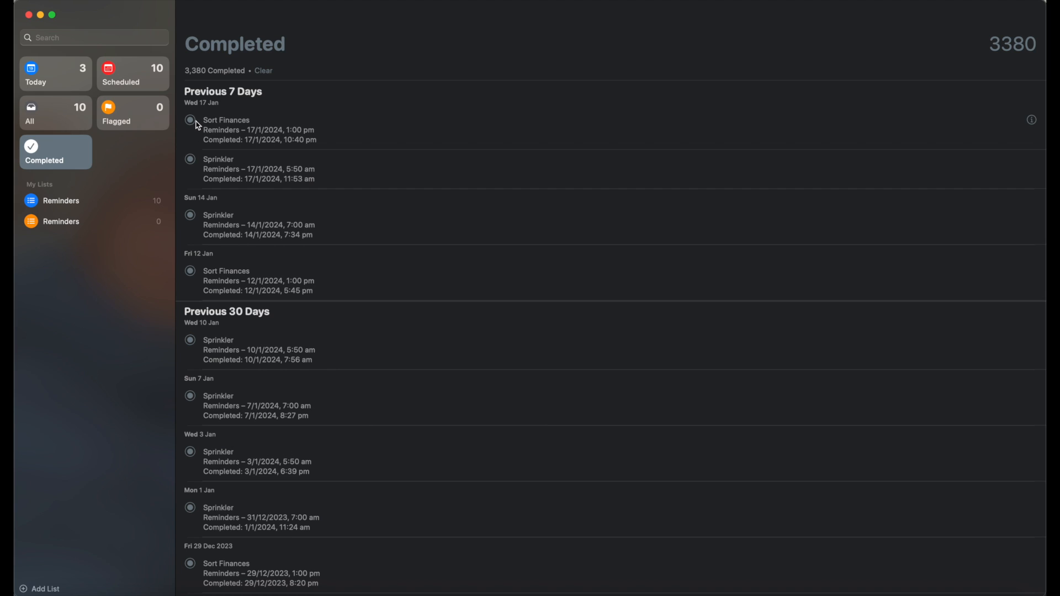
- Mark the "Add pool to insurance" reminder as completed from today's reminders
left_click(78, 83)
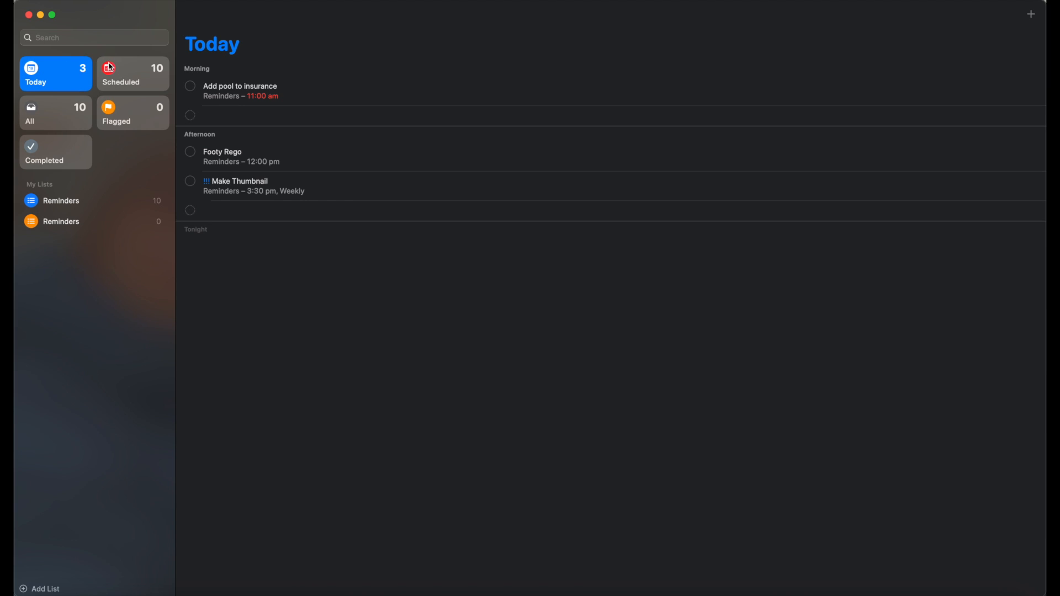
left_click(191, 87)
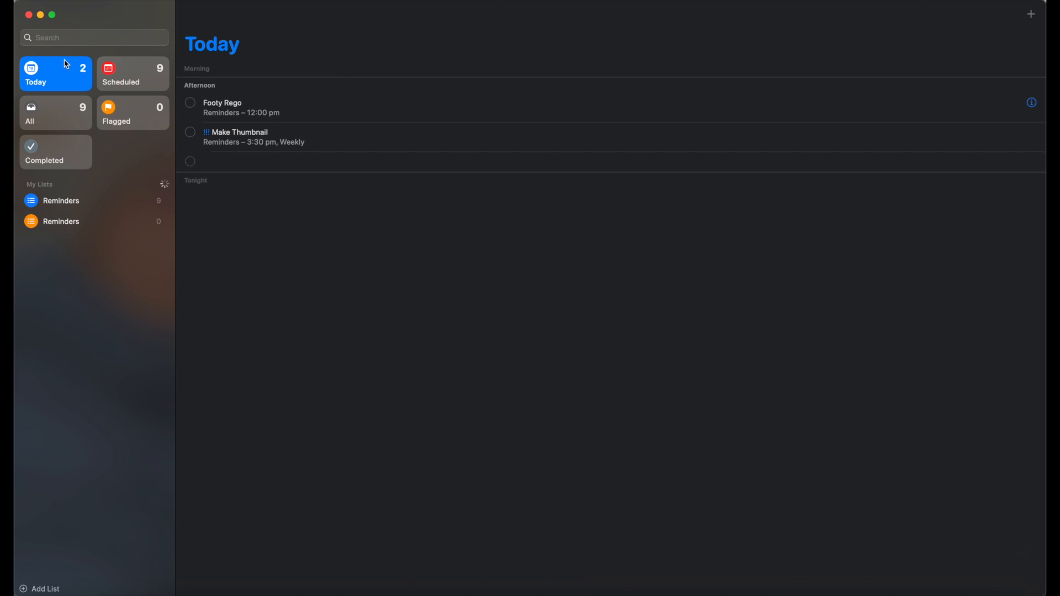
- Restore the "Add pool to insurance" reminder from the completed reminders to active and view today's reminders
left_click(62, 157)
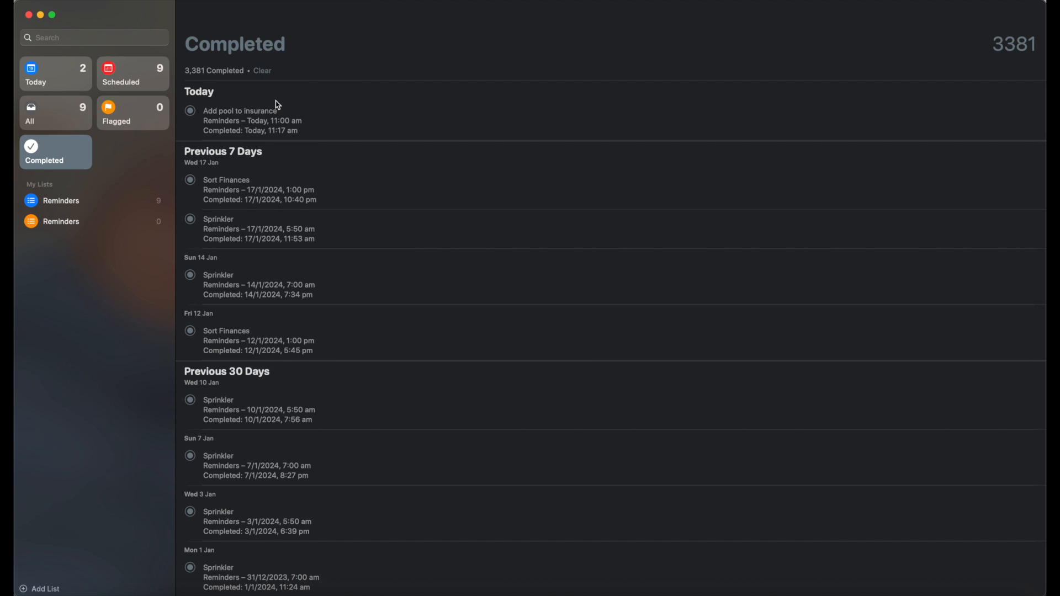
left_click(191, 112)
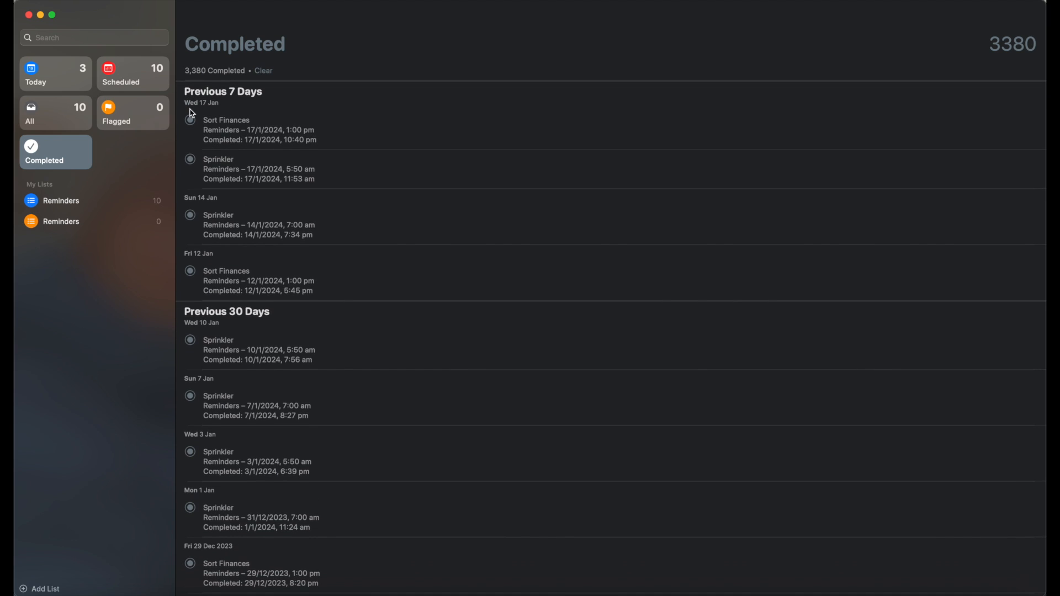
left_click(71, 70)
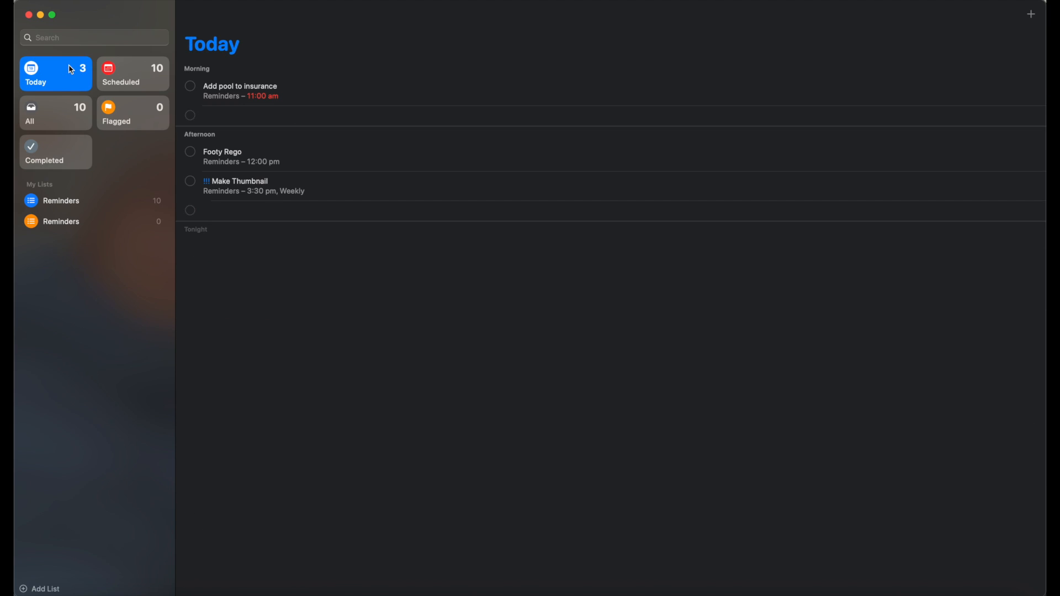